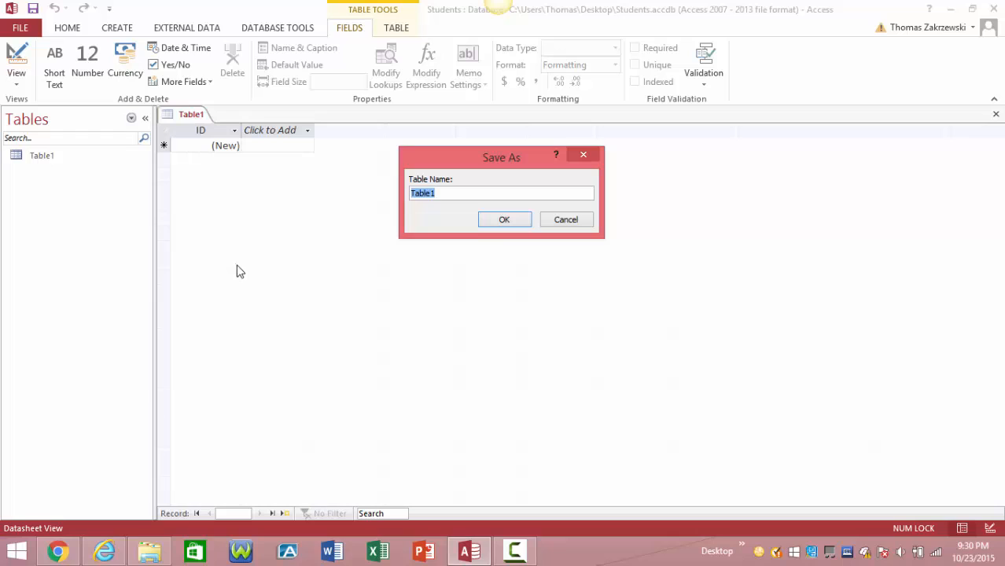
# Step: Save the new table as Students and add an SSN field with the Short Text data type
pyautogui.write('Students')
pyautogui.click(504, 221)
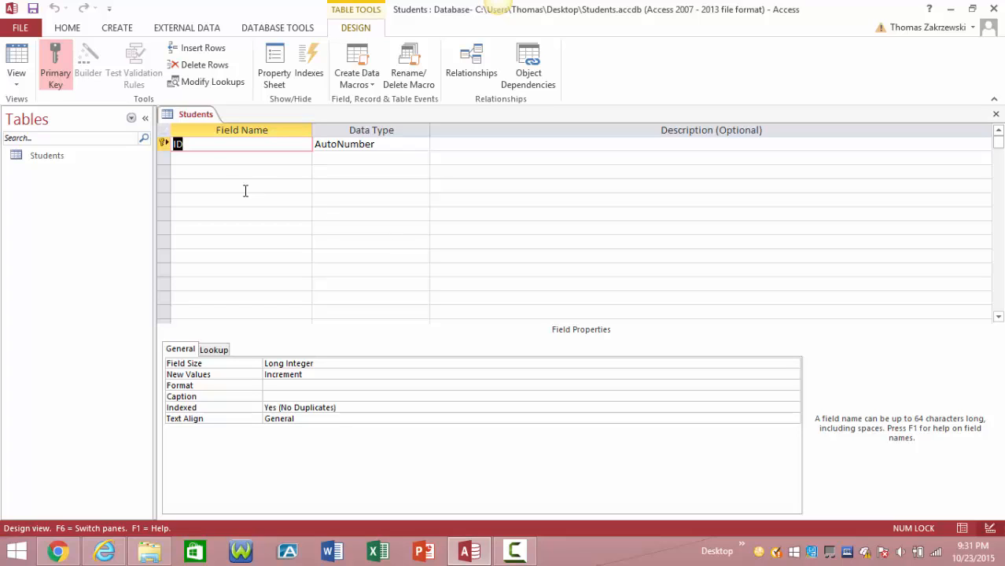
pyautogui.click(198, 158)
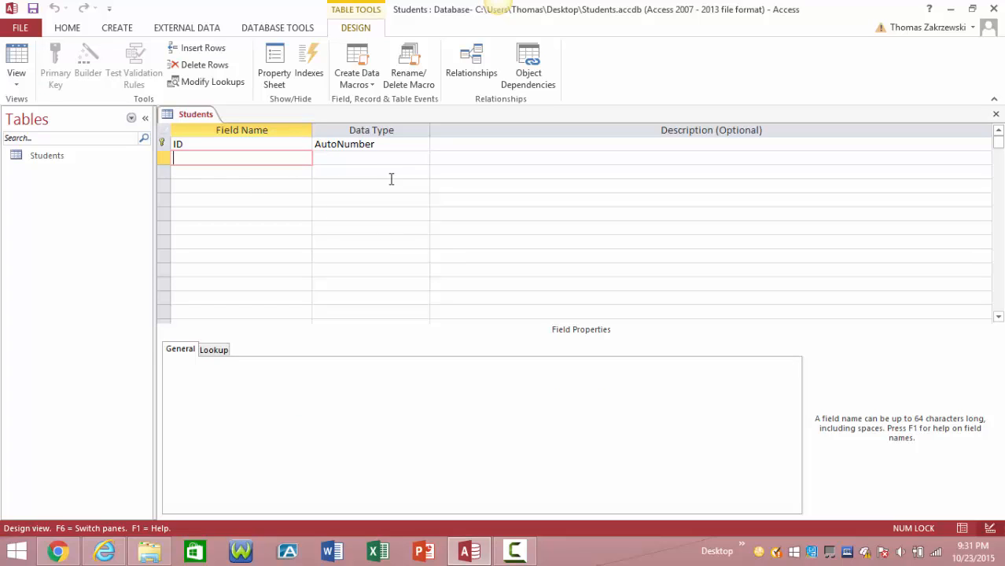
pyautogui.write('SSN')
pyautogui.click(344, 158)
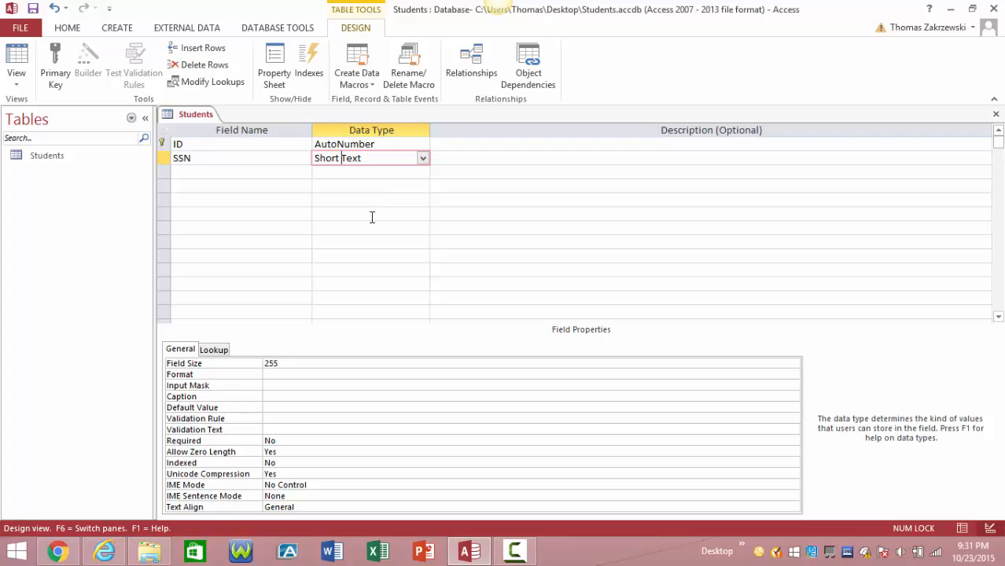
# Step: Make the SSN field the primary key and delete the ID field from the Students table
pyautogui.click(54, 65)
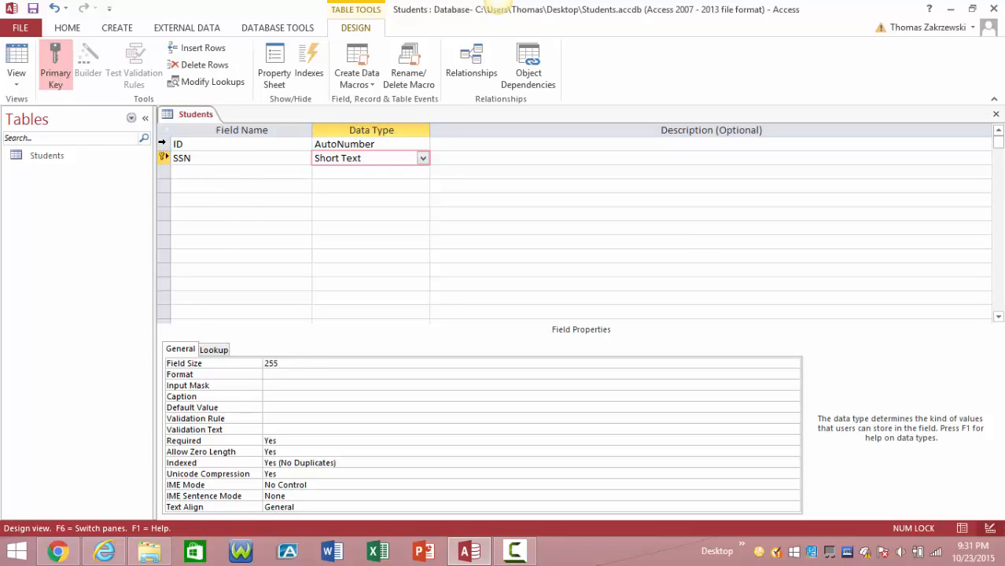
pyautogui.rightClick(163, 145)
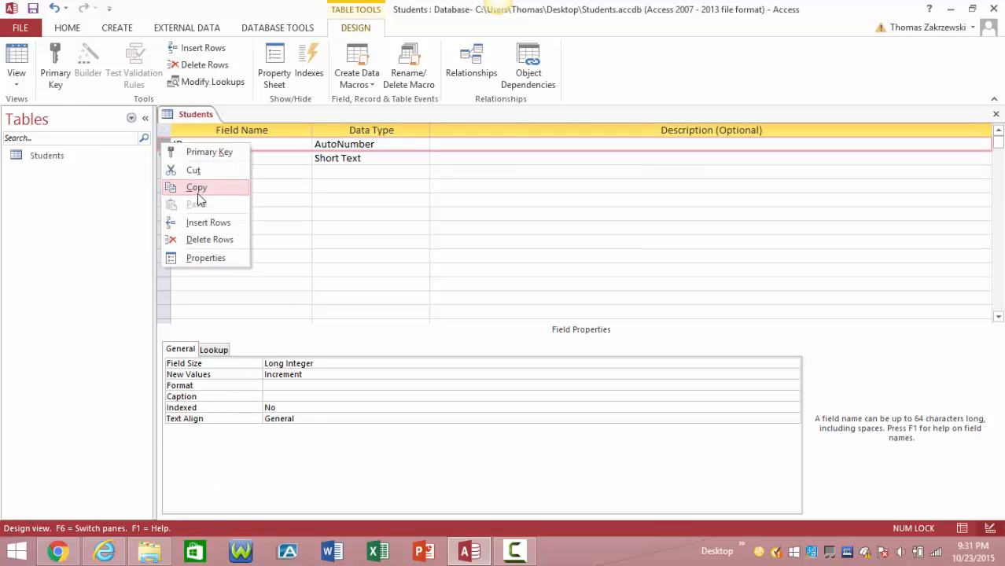
pyautogui.click(201, 239)
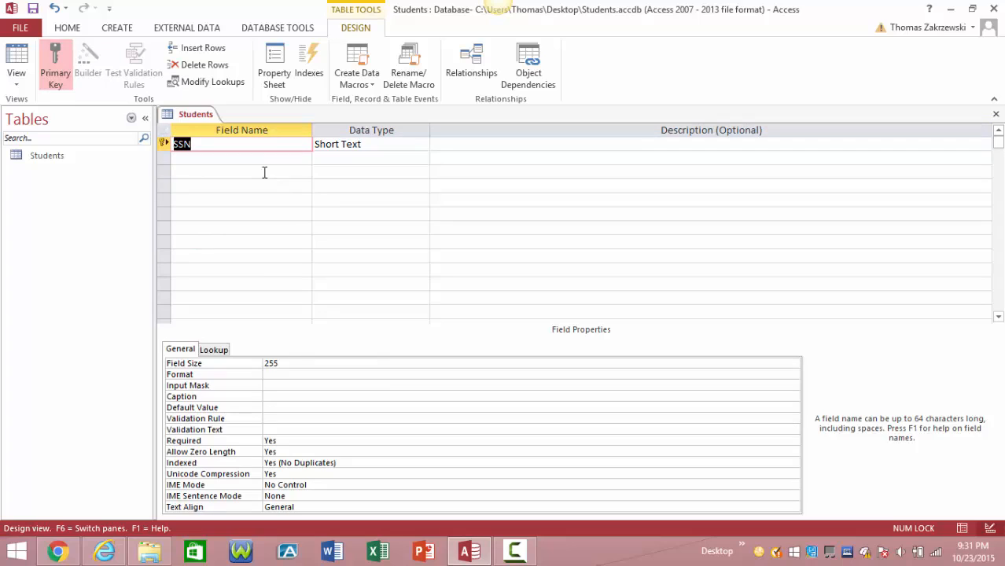
# Step: Add the text fields FirstName and LastName below SSN in the table design
pyautogui.click(192, 158)
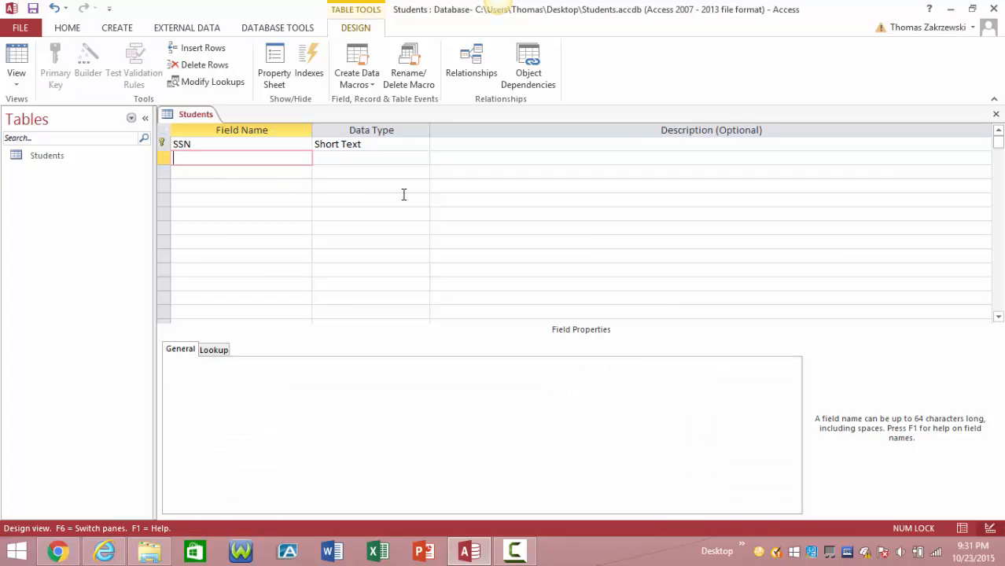
pyautogui.write('FirstName')
pyautogui.click(188, 169)
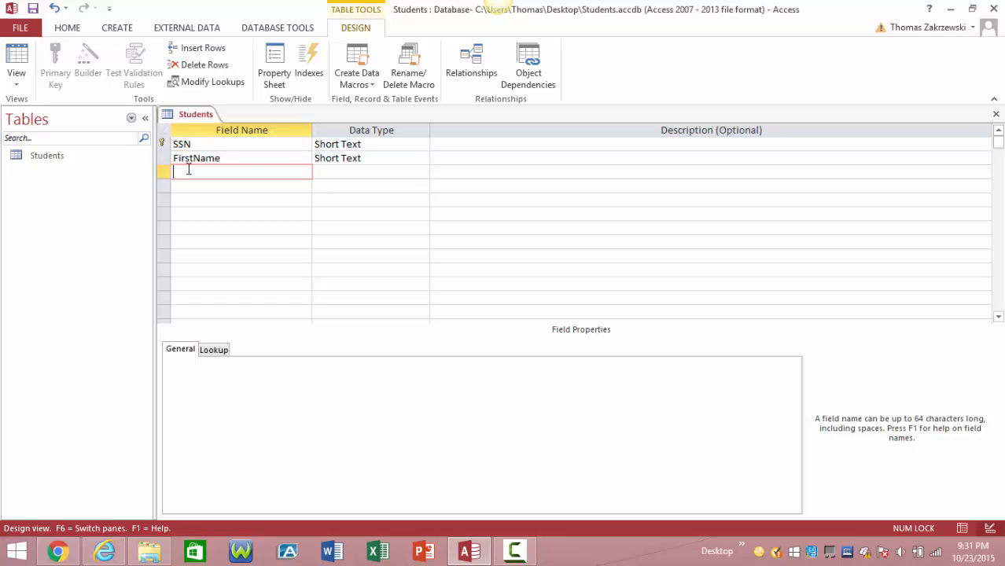
pyautogui.write('LAstName')
pyautogui.click(182, 172)
pyautogui.press('BackSpace')
pyautogui.write('a')
# Step: Add the text fields City, State and ZipCode below LastName
pyautogui.click(184, 186)
pyautogui.write('C')
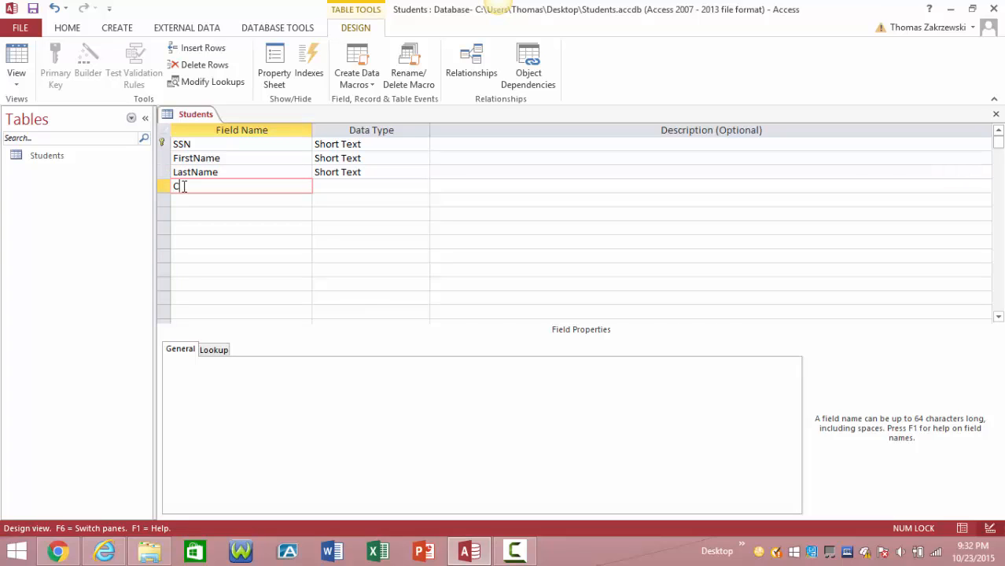
pyautogui.write('ity')
pyautogui.click(184, 199)
pyautogui.write('State')
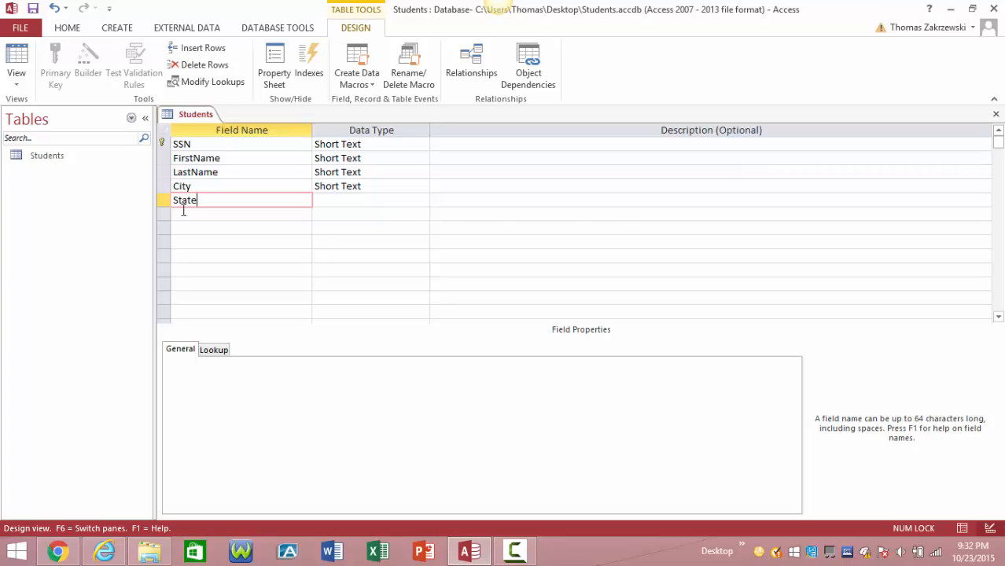
pyautogui.click(182, 213)
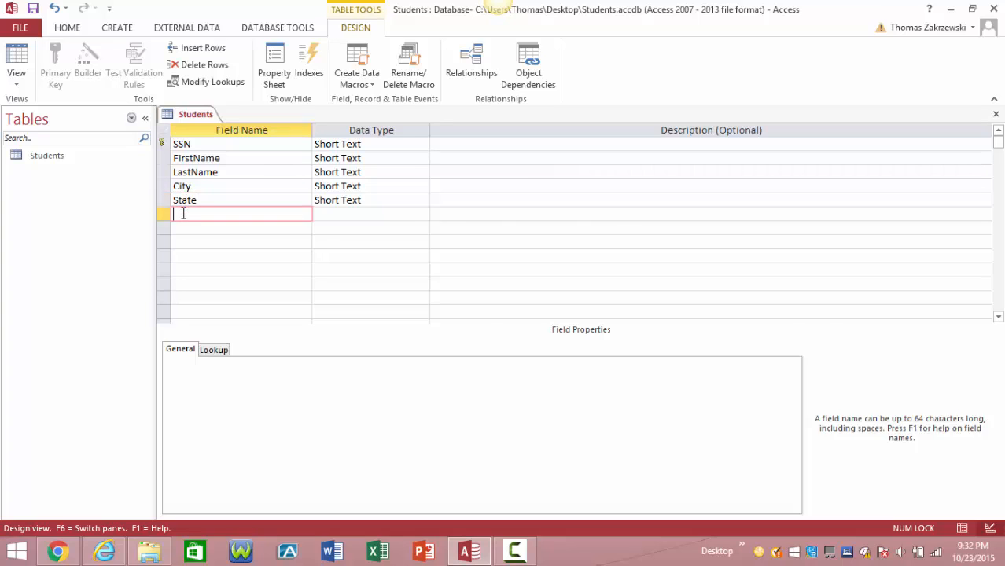
pyautogui.write('ZipCode')
# Step: Add the text fields Address, PhoneNumber, Major and Gender below ZipCode
pyautogui.click(185, 228)
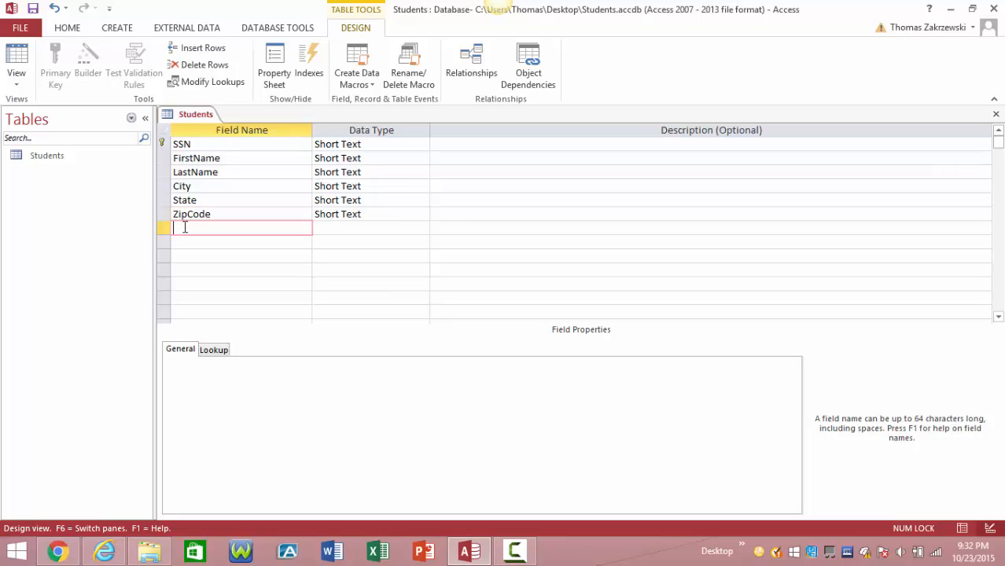
pyautogui.write('Address')
pyautogui.click(187, 241)
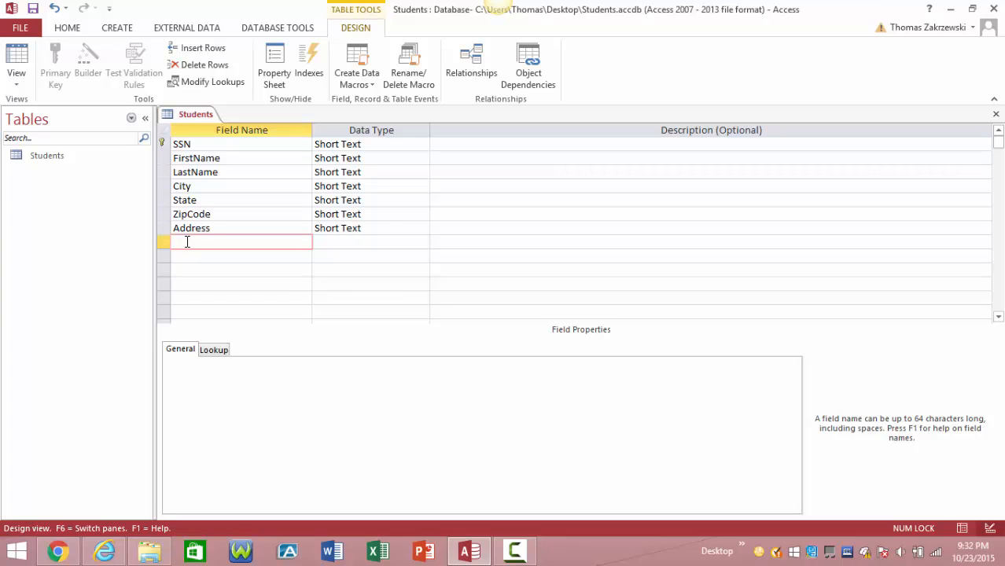
pyautogui.write('PhoneNumber')
pyautogui.click(195, 252)
pyautogui.write('Major')
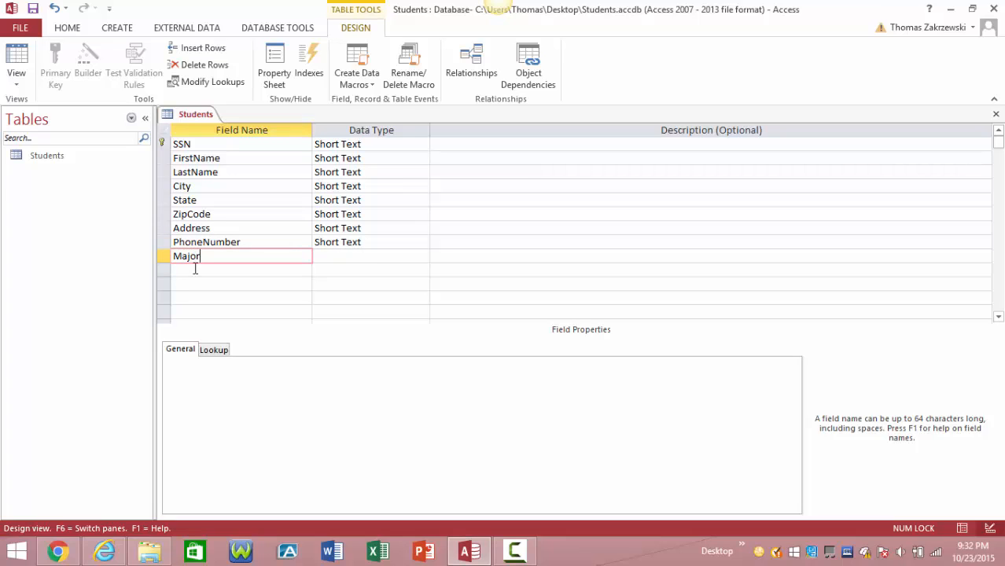
pyautogui.click(196, 269)
pyautogui.write('Gender')
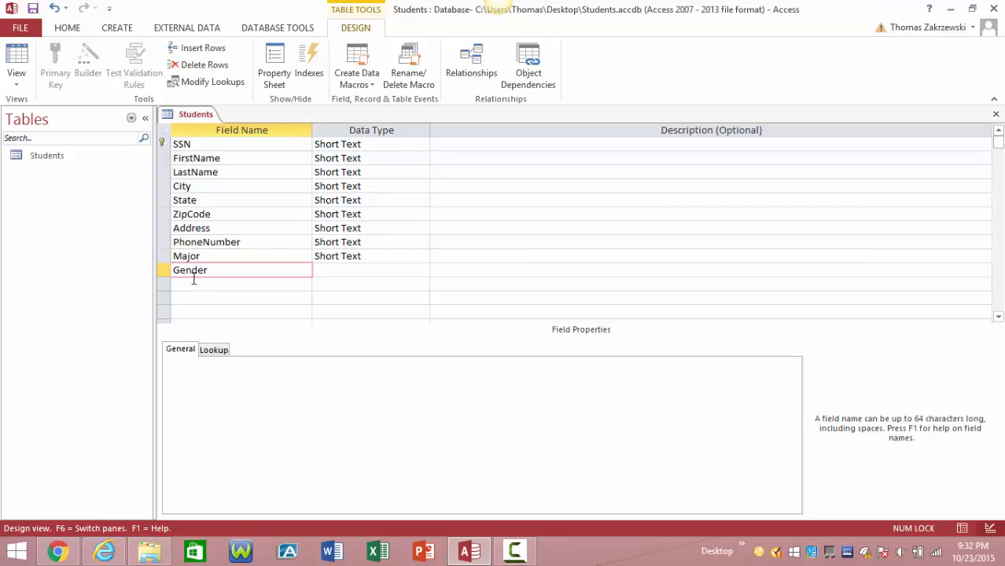
# Step: Add a BirthDate field below Gender and set its data type to Date/Time
pyautogui.click(193, 285)
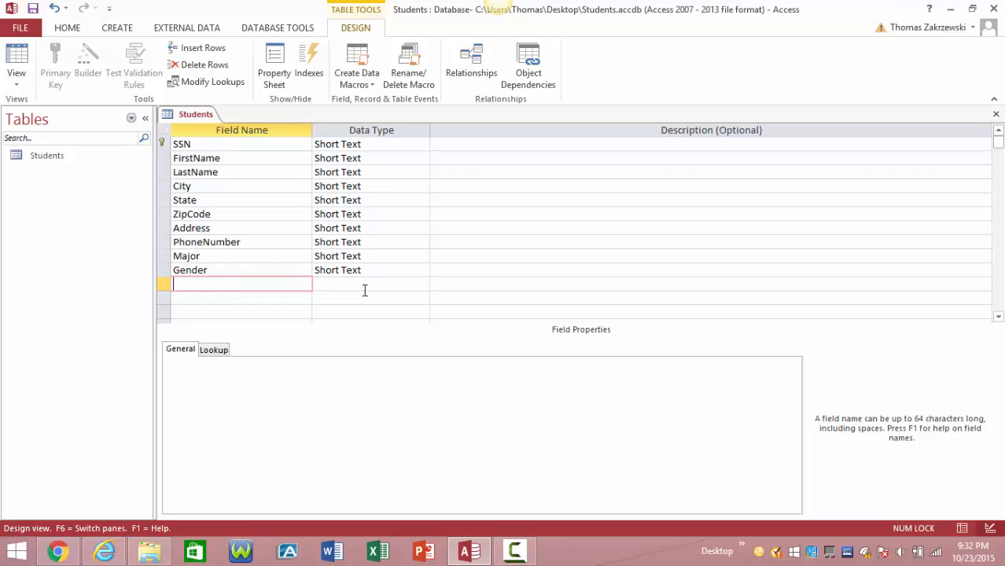
pyautogui.write('BirthDate')
pyautogui.click(346, 284)
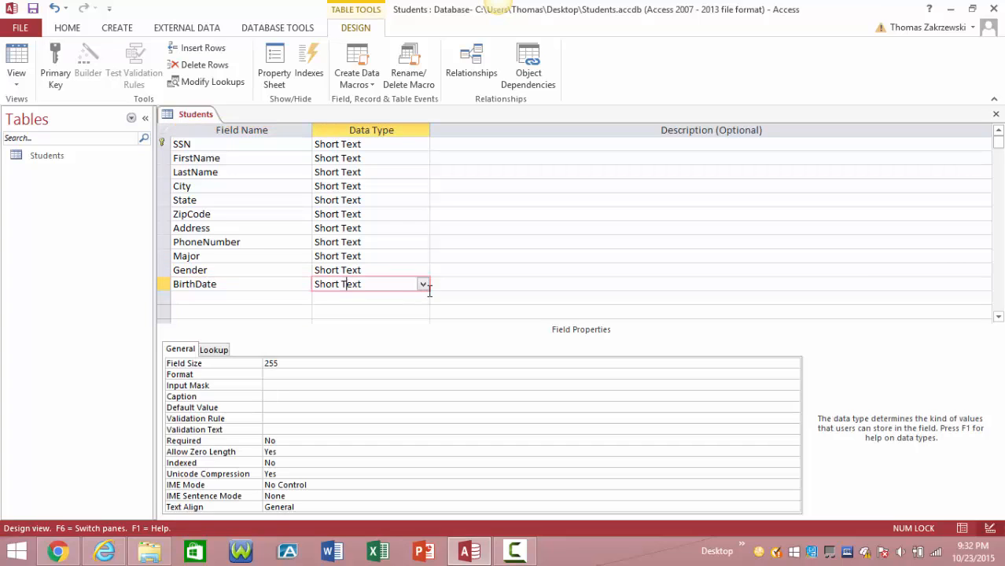
pyautogui.click(423, 285)
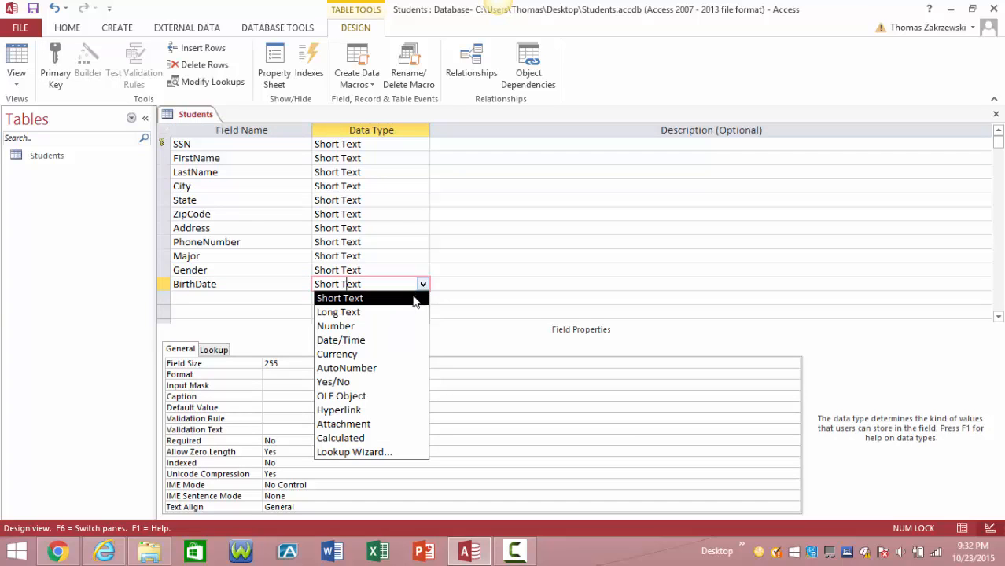
pyautogui.click(392, 339)
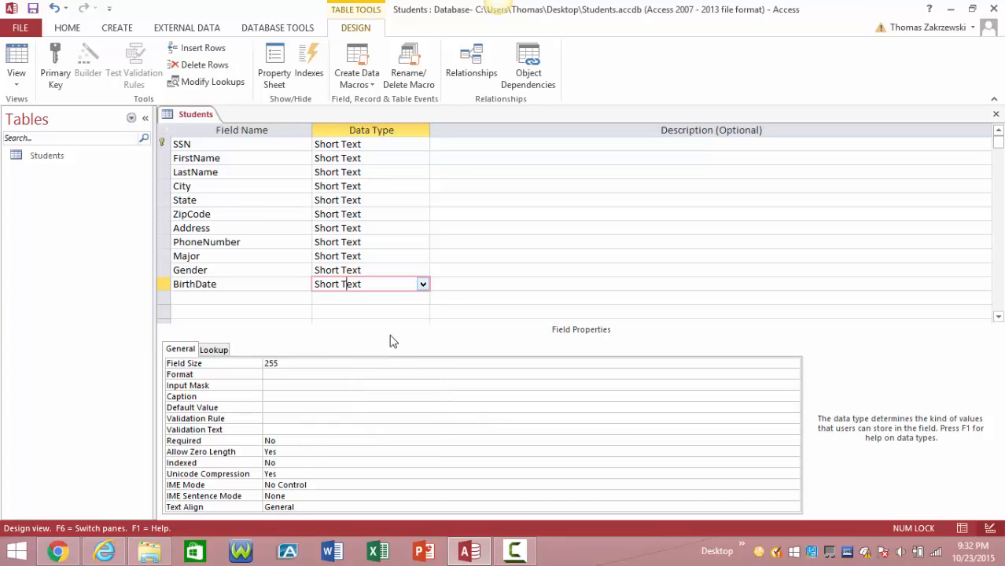
# Step: Add a Credits field below BirthDate and set its data type to Number
pyautogui.click(198, 298)
pyautogui.write('Cre')
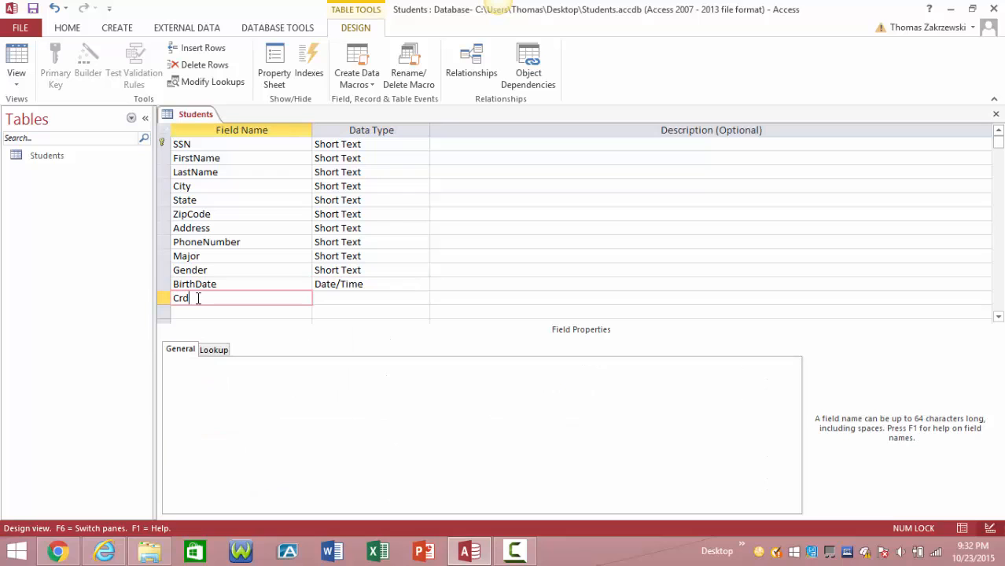
pyautogui.press('BackSpace')
pyautogui.write('edits')
pyautogui.click(339, 298)
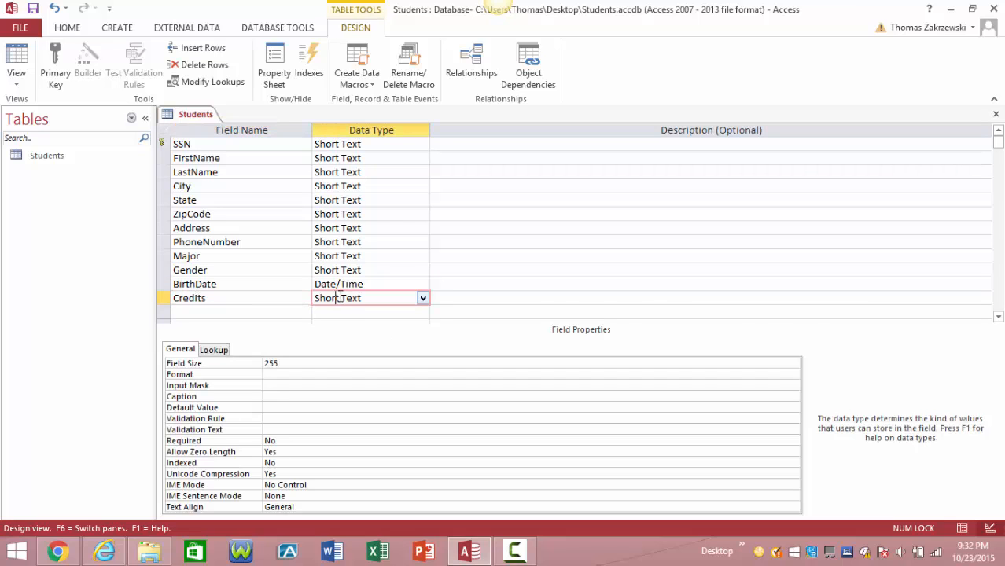
pyautogui.click(422, 299)
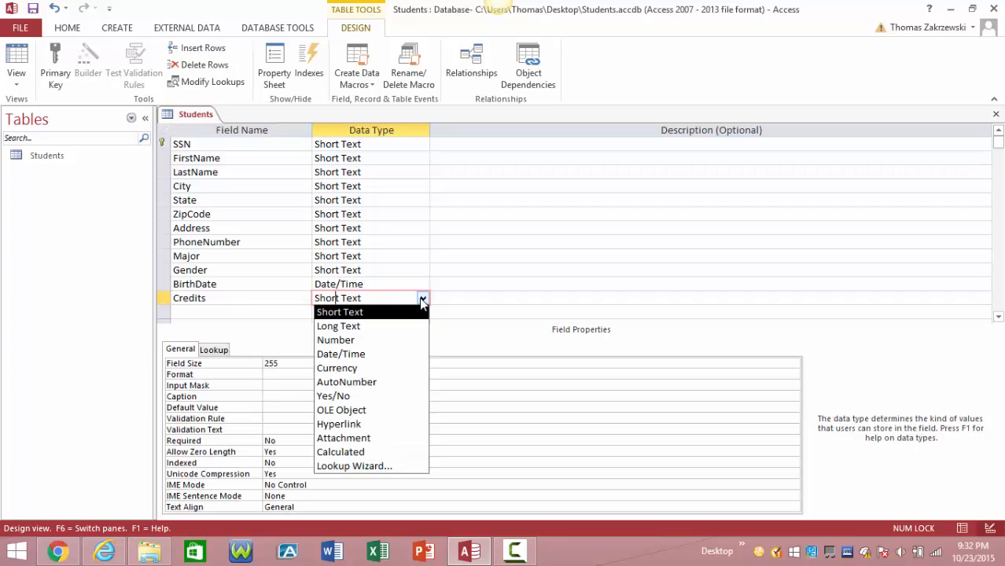
pyautogui.click(386, 340)
# Step: Add a QualityPoints field below Credits and set its data type to Number
pyautogui.click(209, 311)
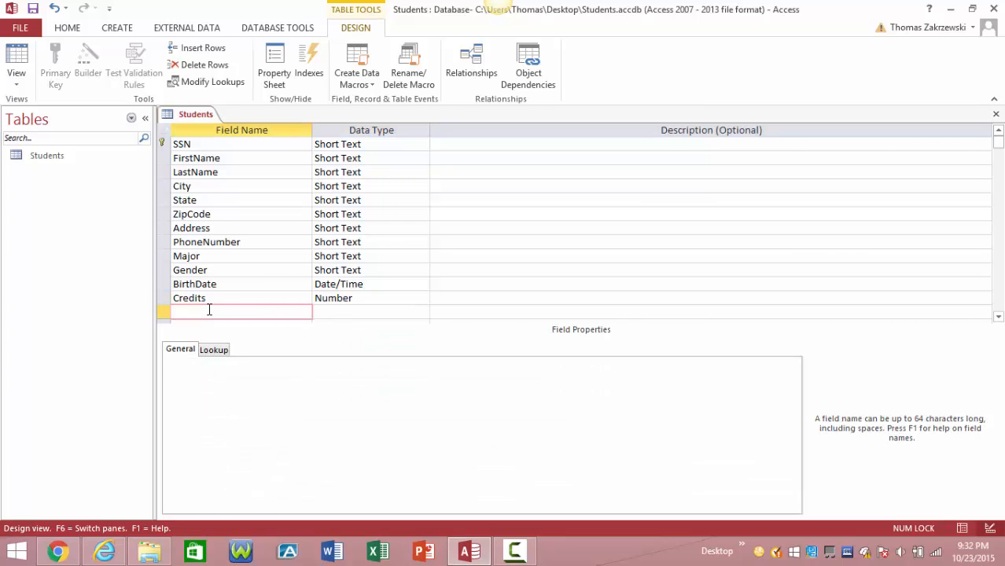
pyautogui.write('QualityPoints')
pyautogui.click(348, 302)
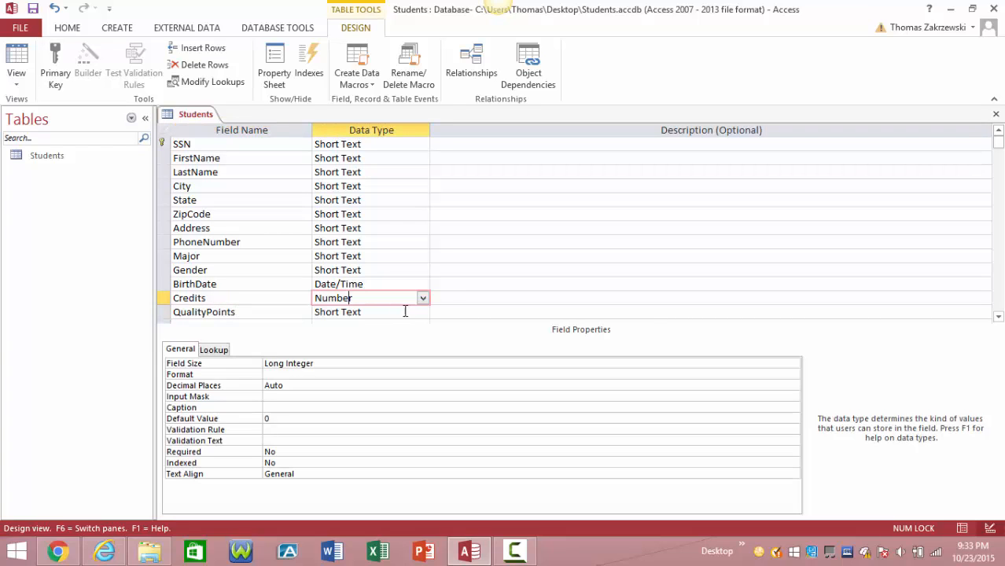
pyautogui.click(422, 312)
pyautogui.click(377, 354)
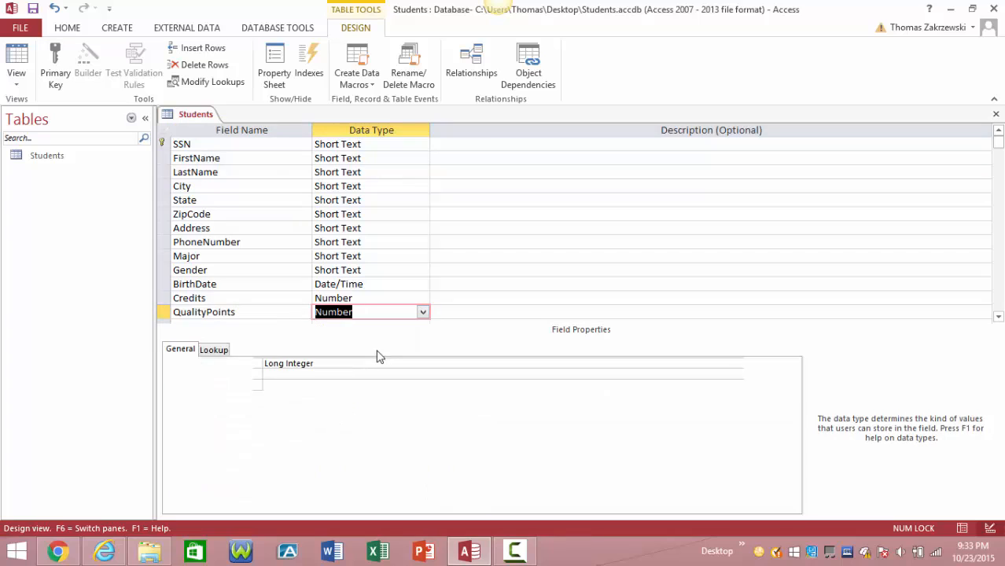